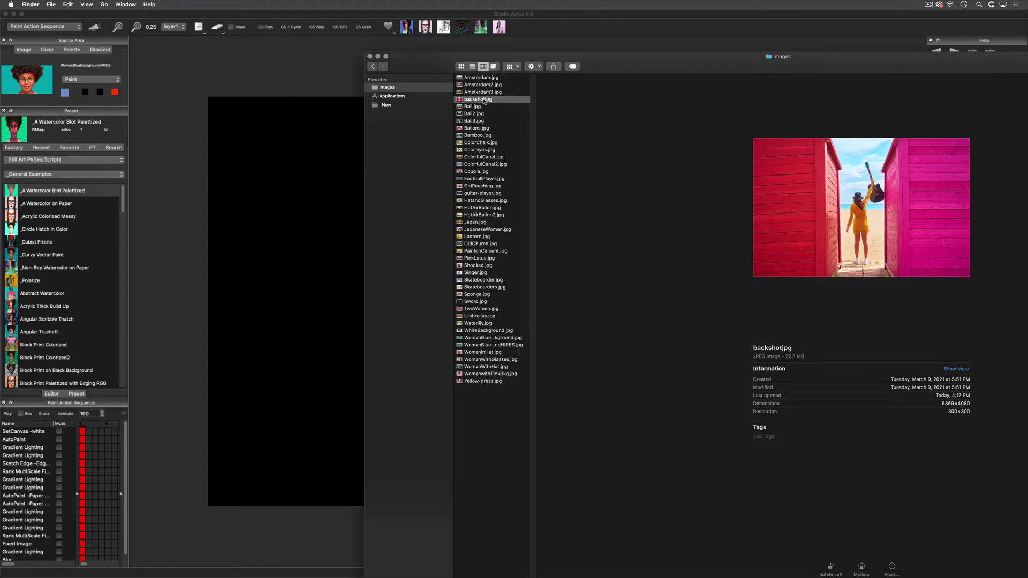
- Load backshot.jpg from the Finder's Images folder as the source image and return to Studio Artist
{"action": "left_click_drag", "start_coordinate": [484, 101], "coordinate": [225, 68]}
{"action": "left_click", "coordinate": [197, 68]}
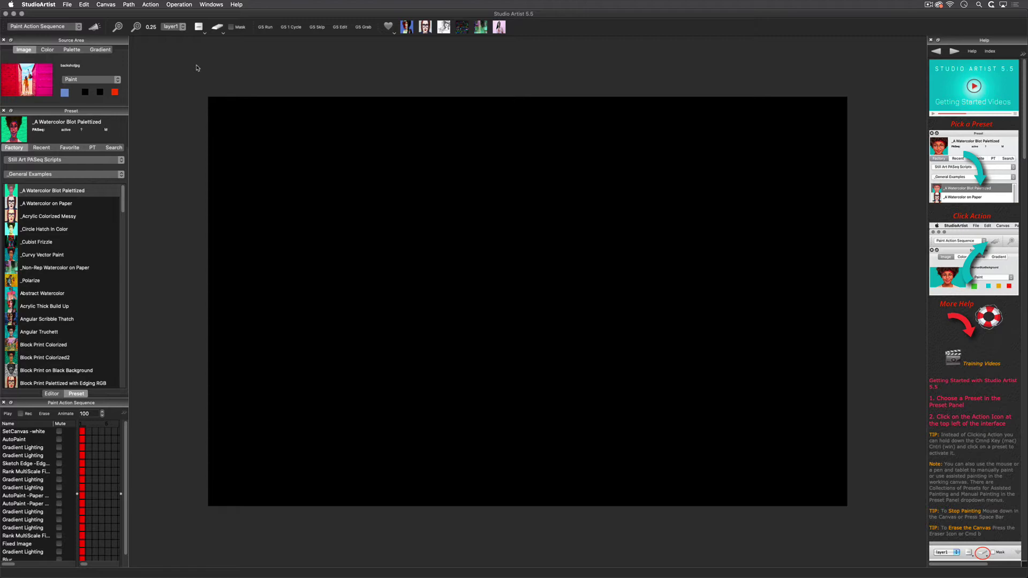
- Resize the canvas from the source to 2000 × 1281 pixels with aspect preserved
{"action": "left_click", "coordinate": [105, 5]}
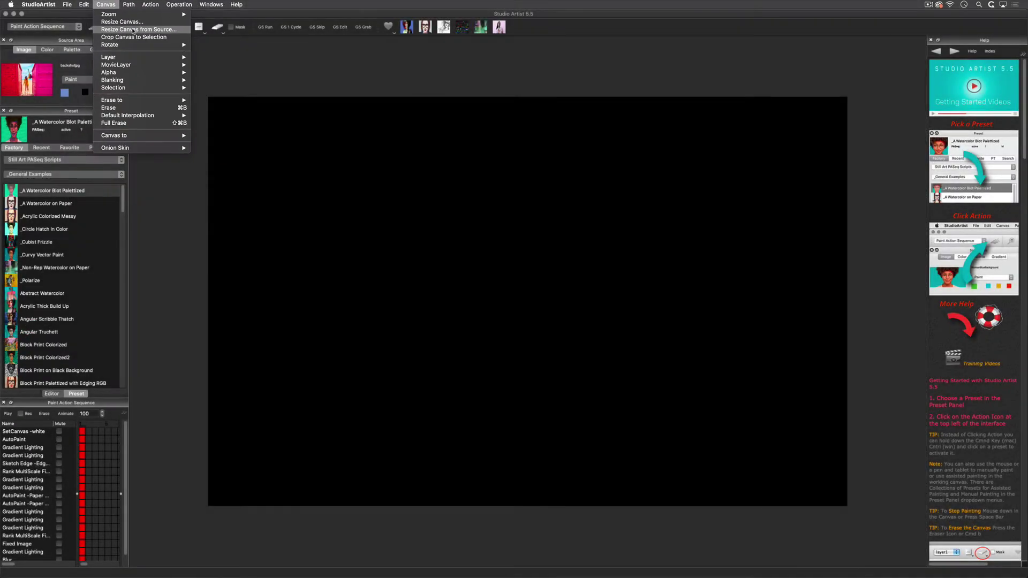
{"action": "left_click", "coordinate": [121, 55]}
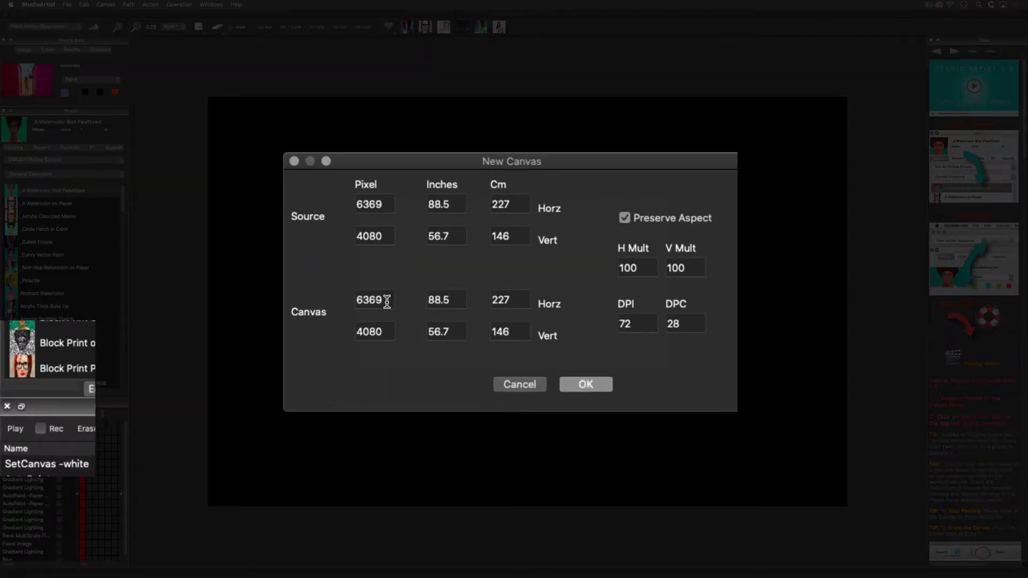
{"action": "double_click", "coordinate": [445, 291]}
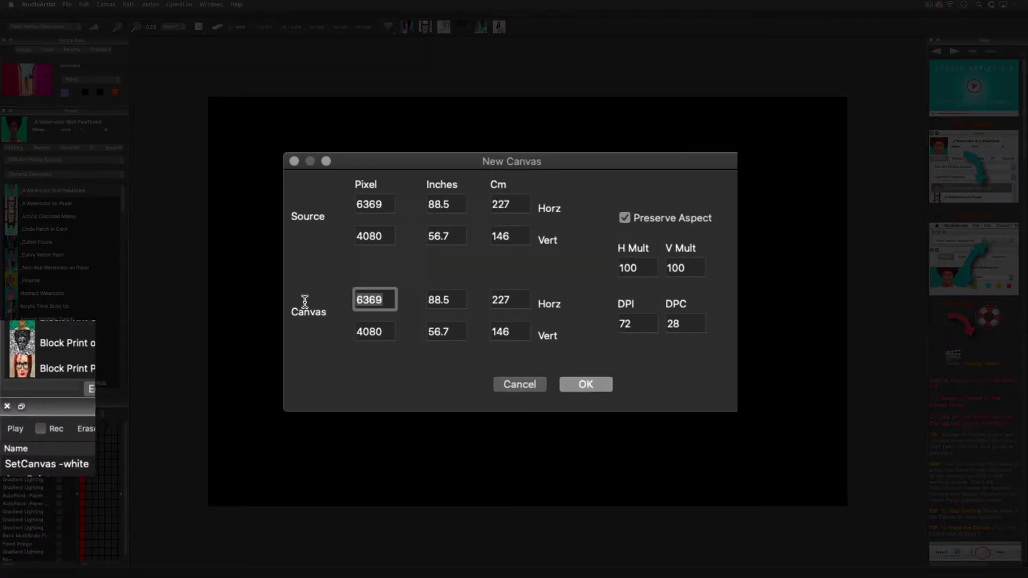
{"action": "type", "text": "2"}
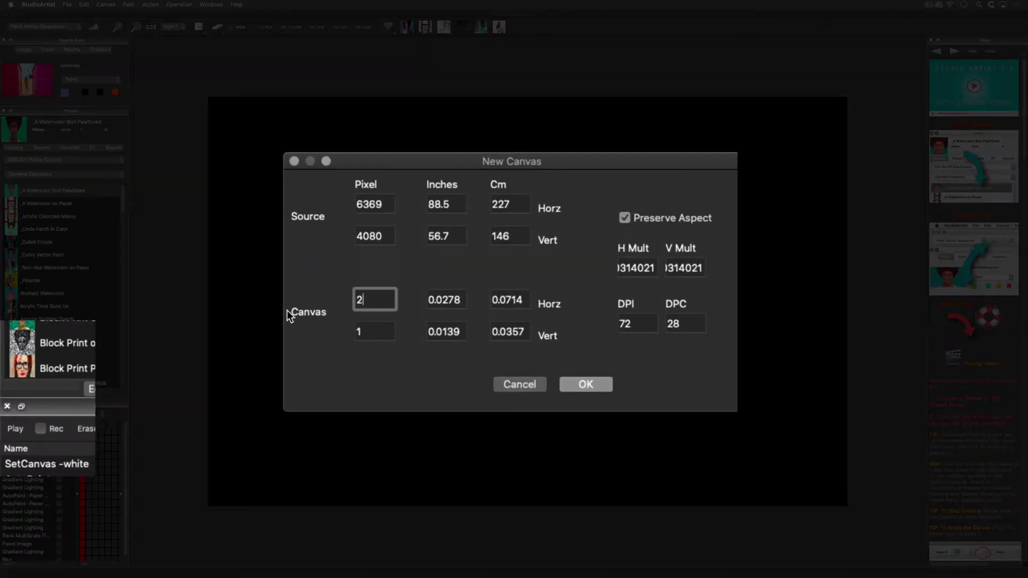
{"action": "type", "text": "000"}
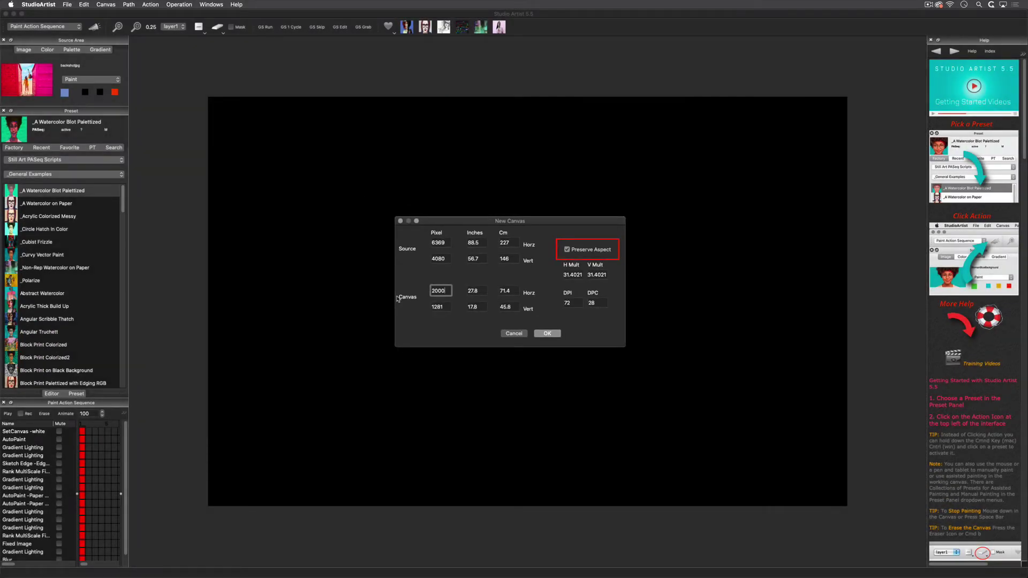
{"action": "left_click", "coordinate": [556, 334]}
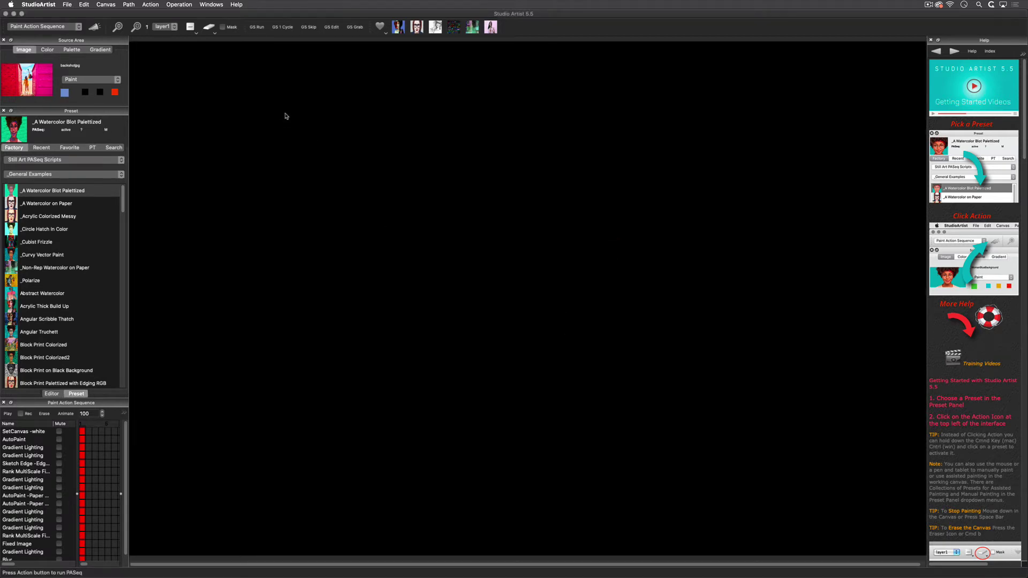
- Close the Help panel to give the canvas more workspace
{"action": "left_click", "coordinate": [931, 40]}
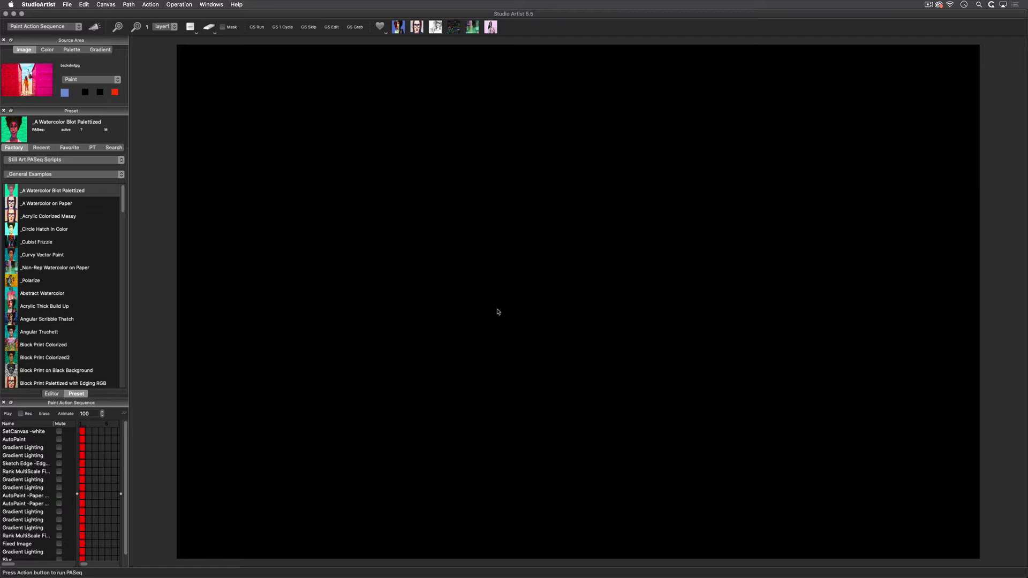
- Open WomanBlueBackgroundHIRES.jpg as the source with a new 1920 × 1079 pixel canvas
{"action": "left_click", "coordinate": [67, 4]}
{"action": "left_click", "coordinate": [494, 229]}
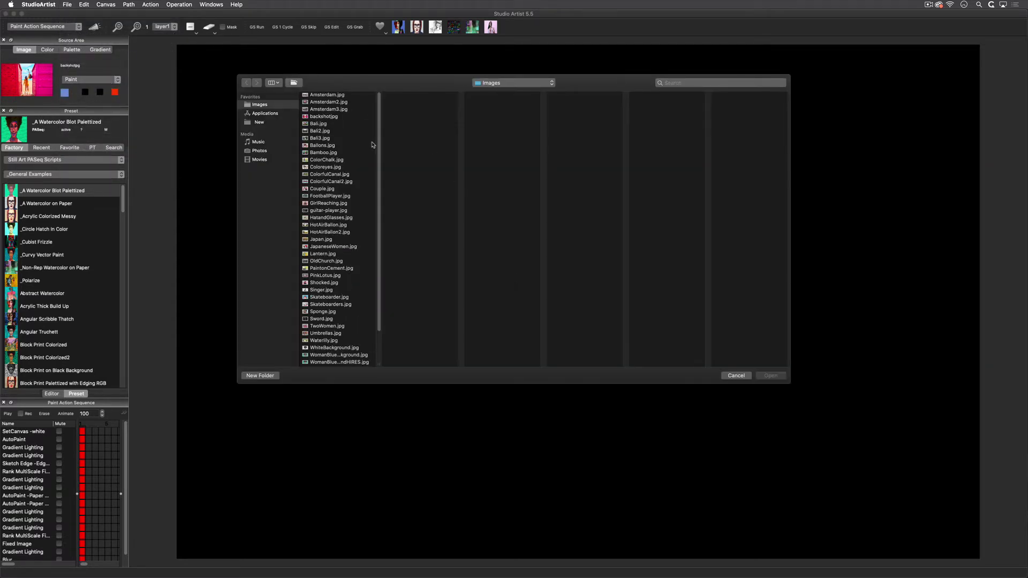
{"action": "scroll", "coordinate": [380, 163], "scroll_direction": "down", "scroll_amount": 3}
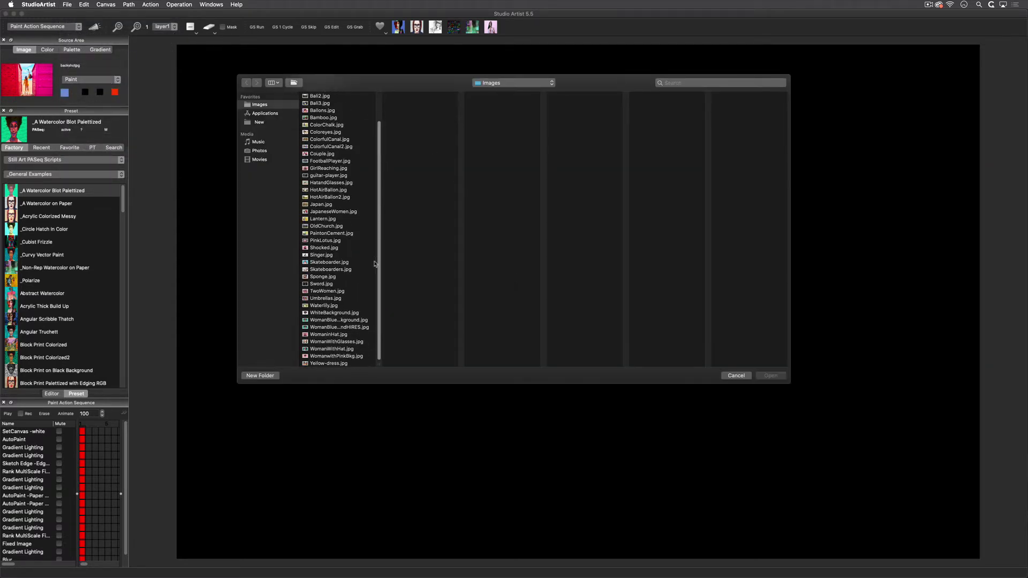
{"action": "left_click", "coordinate": [356, 327]}
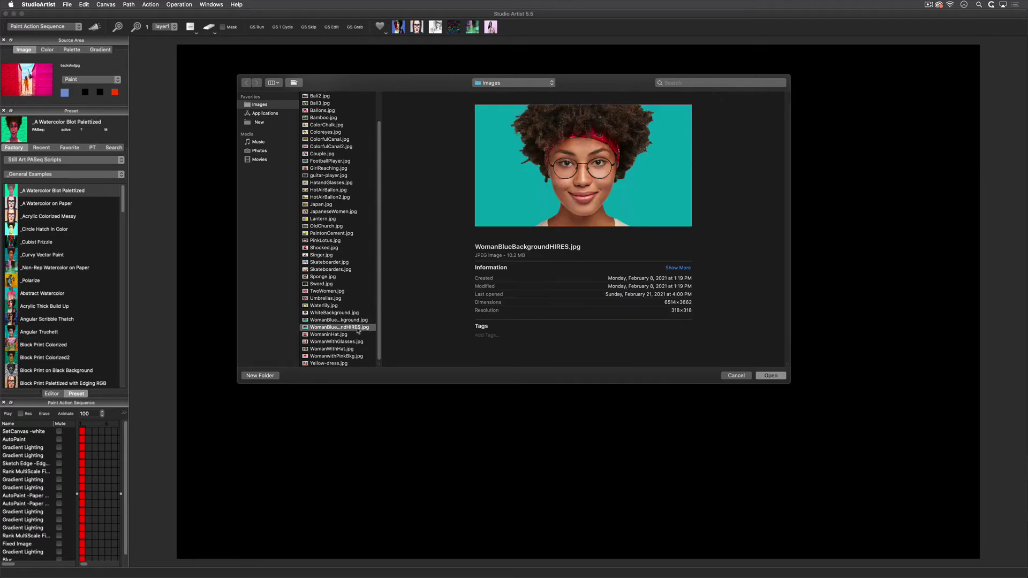
{"action": "left_click", "coordinate": [770, 376]}
{"action": "left_click", "coordinate": [434, 290]}
{"action": "type", "text": "19"}
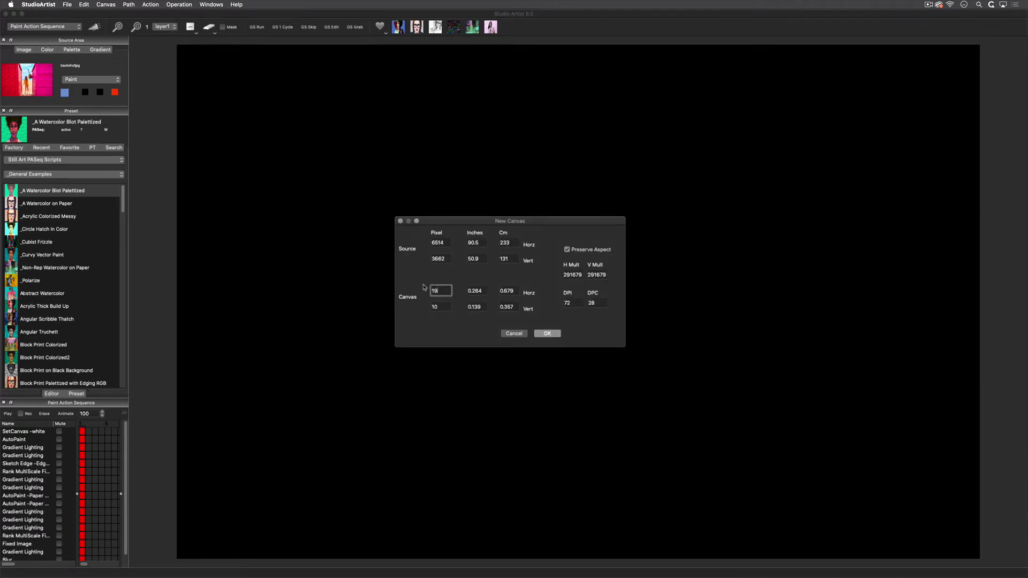
{"action": "type", "text": "20"}
{"action": "left_click", "coordinate": [548, 334]}
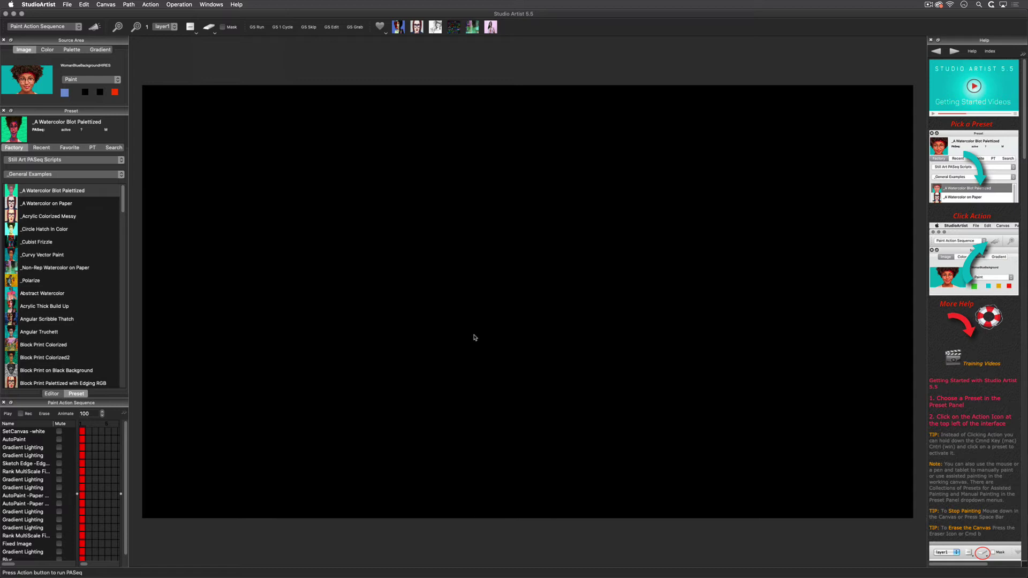
- Run the _A Watercolor Blot Palettized preset to paint a watercolor portrait on green
{"action": "left_click", "coordinate": [86, 192]}
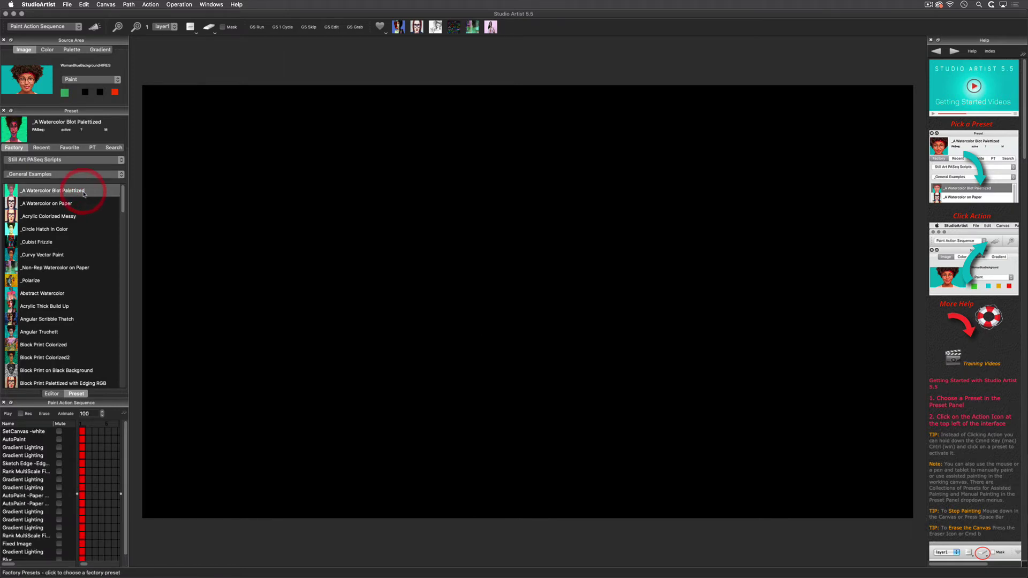
{"action": "left_click", "coordinate": [95, 27]}
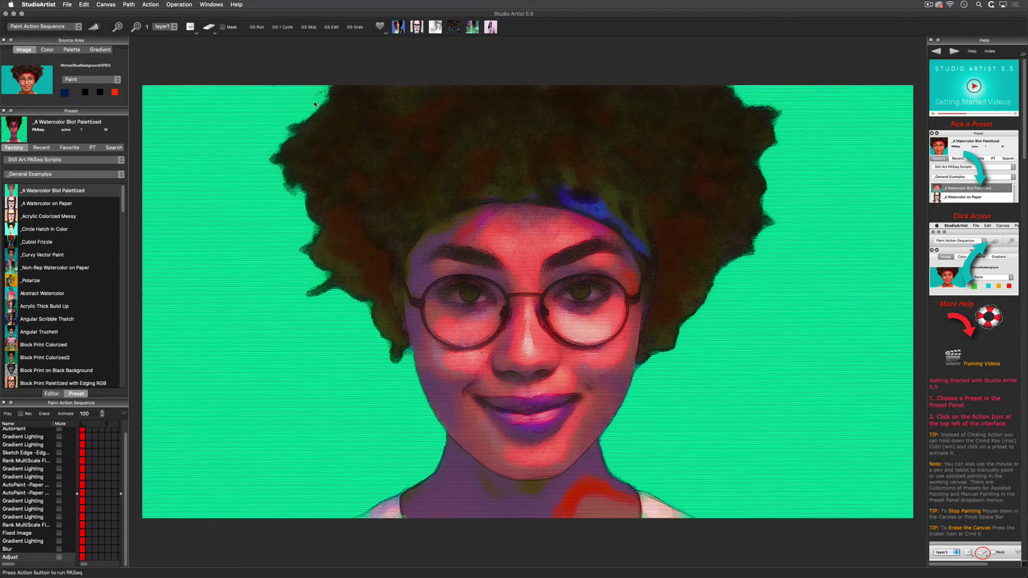
- Resize the canvas to the 6614 × 3662 source size with ReScale PASeq enabled
{"action": "left_click", "coordinate": [106, 4]}
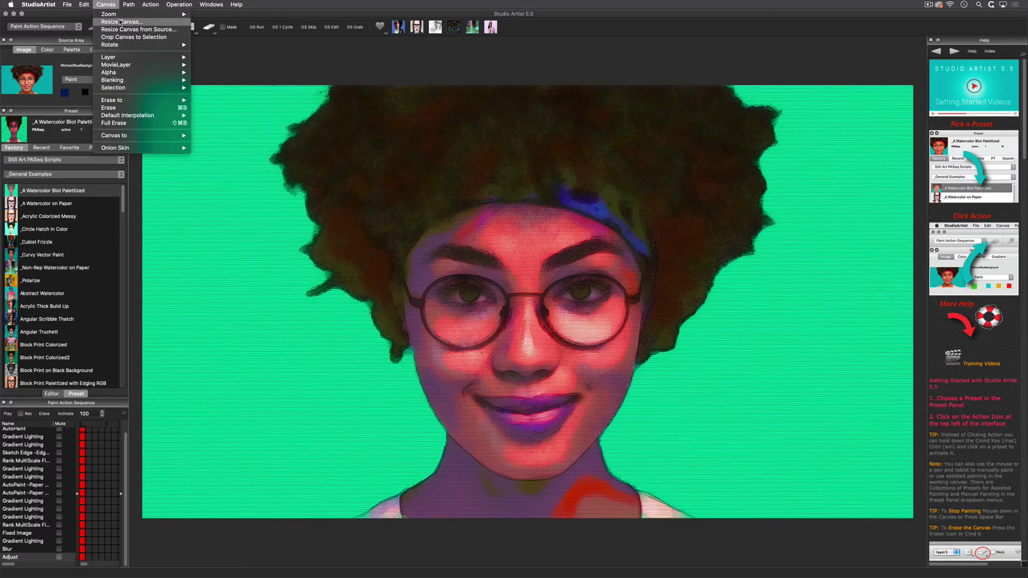
{"action": "left_click", "coordinate": [121, 22]}
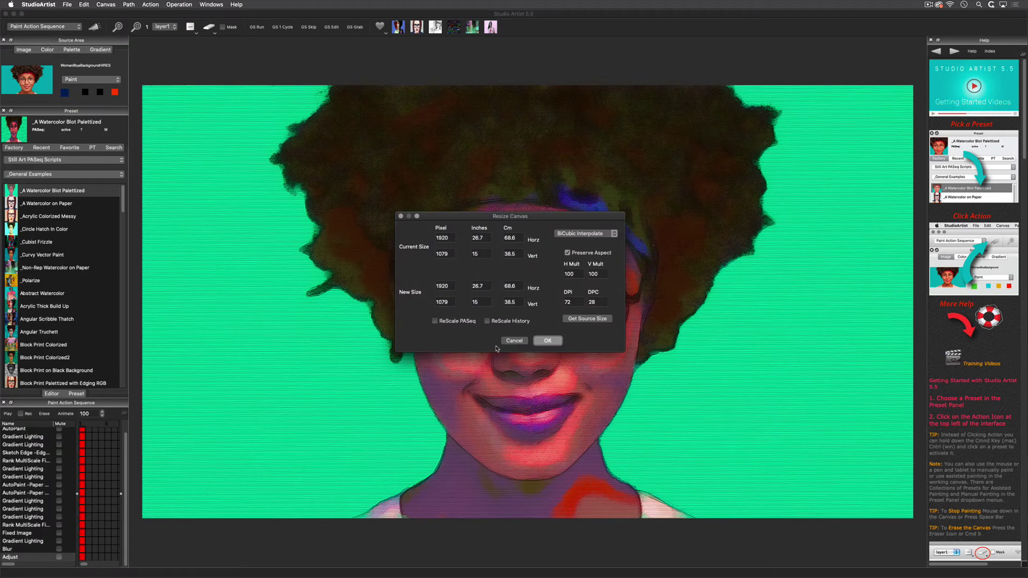
{"action": "left_click", "coordinate": [435, 321]}
{"action": "left_click", "coordinate": [444, 287]}
{"action": "left_click", "coordinate": [592, 321]}
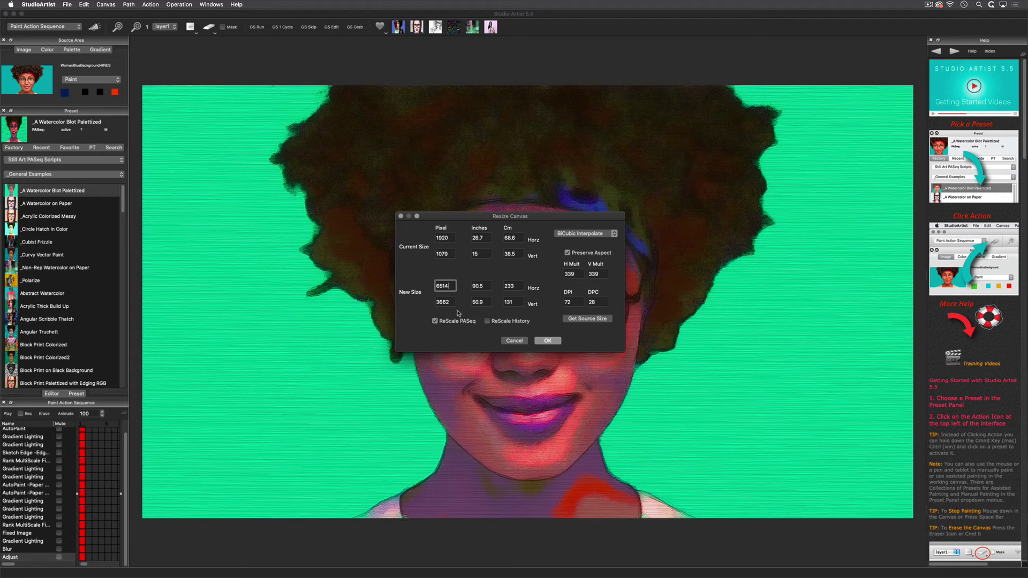
{"action": "key", "text": "Return"}
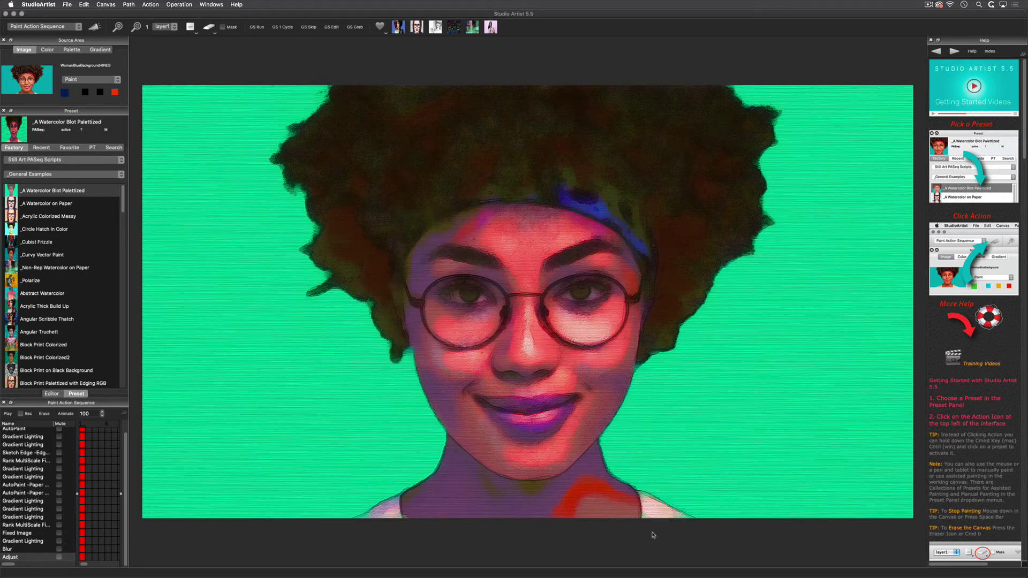
- Browse the Action menu's list of available actions
{"action": "left_click", "coordinate": [151, 5]}
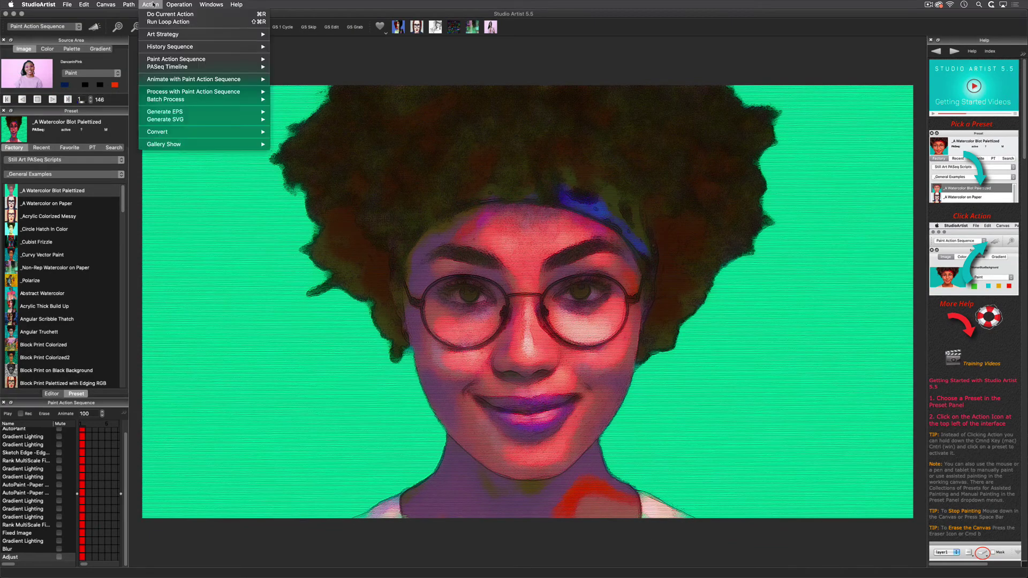
{"action": "mouse_move", "coordinate": [179, 92]}
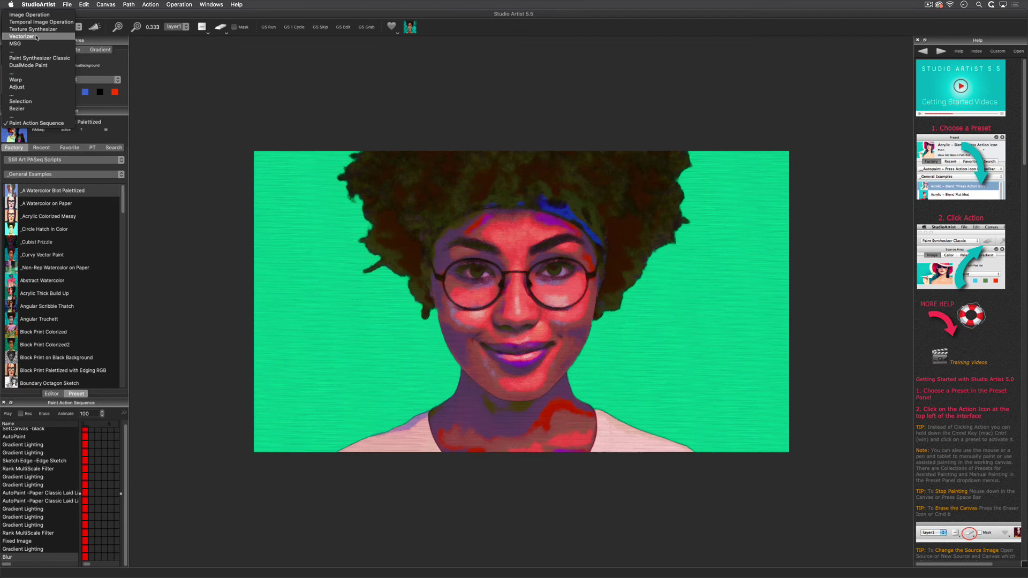
- Switch to Vectorizer mode and apply Adaptive Flat for a flat-color portrait on teal
{"action": "left_click", "coordinate": [36, 37]}
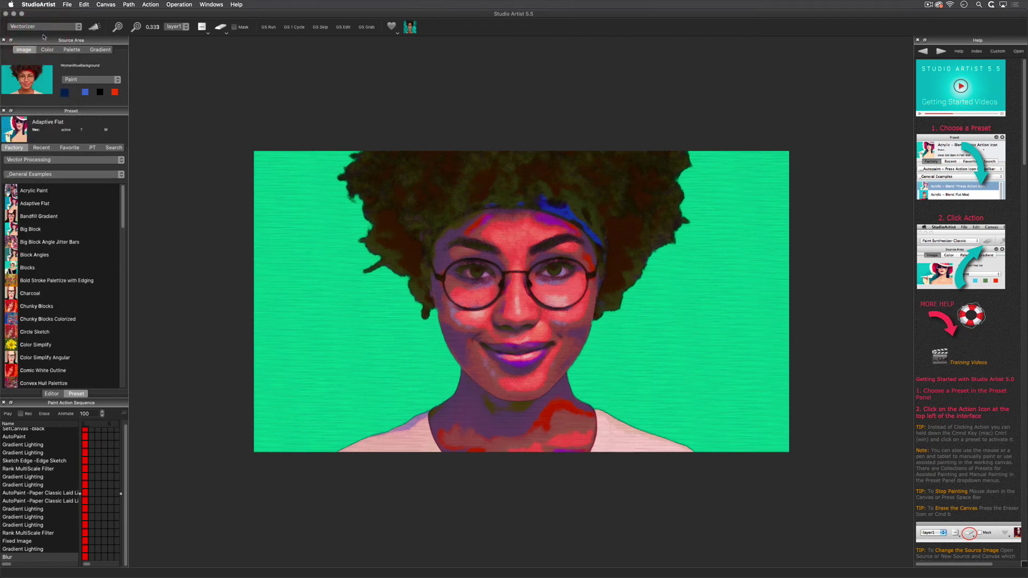
{"action": "left_click", "coordinate": [52, 205]}
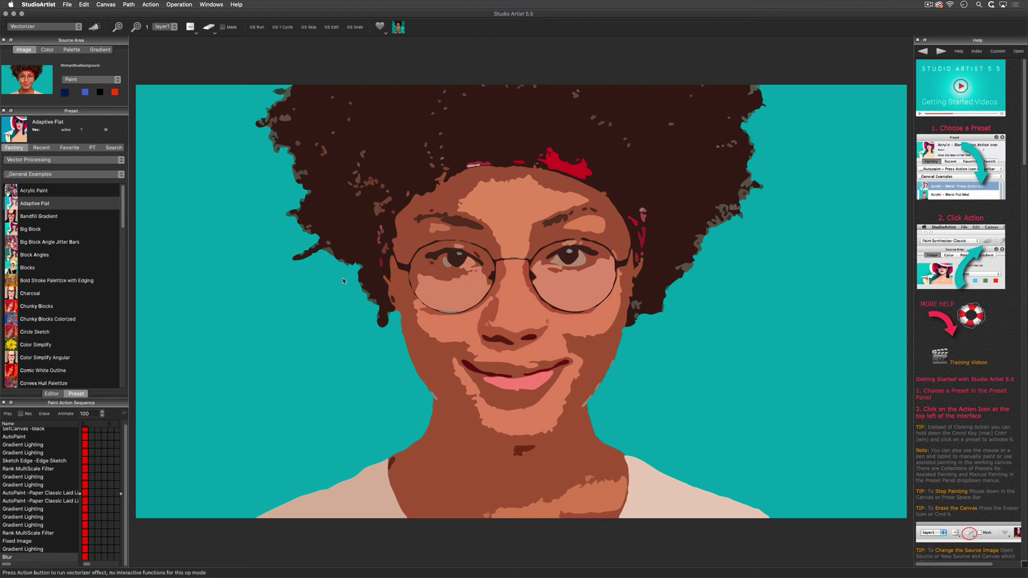
{"action": "left_click", "coordinate": [150, 5]}
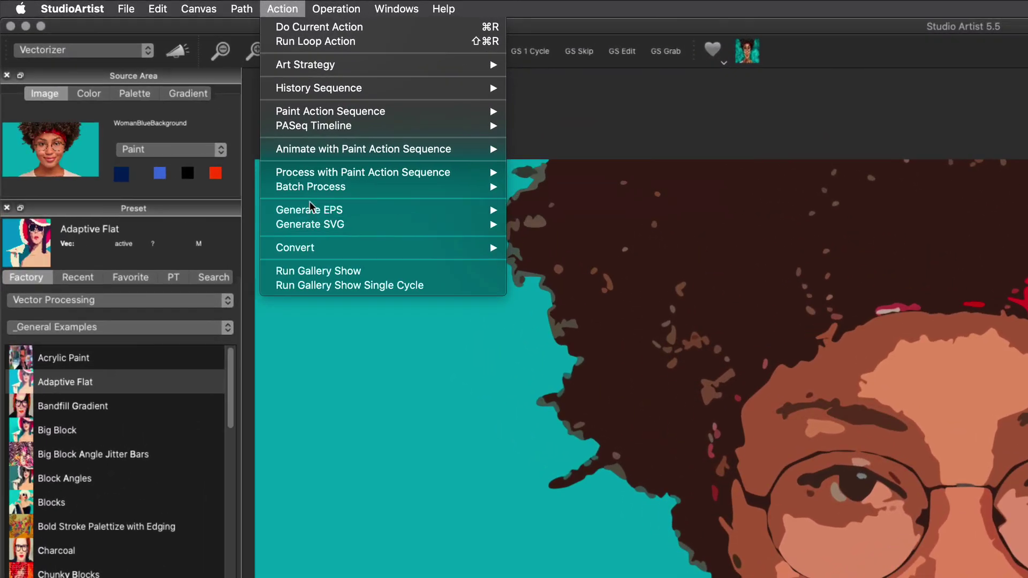
{"action": "mouse_move", "coordinate": [165, 120]}
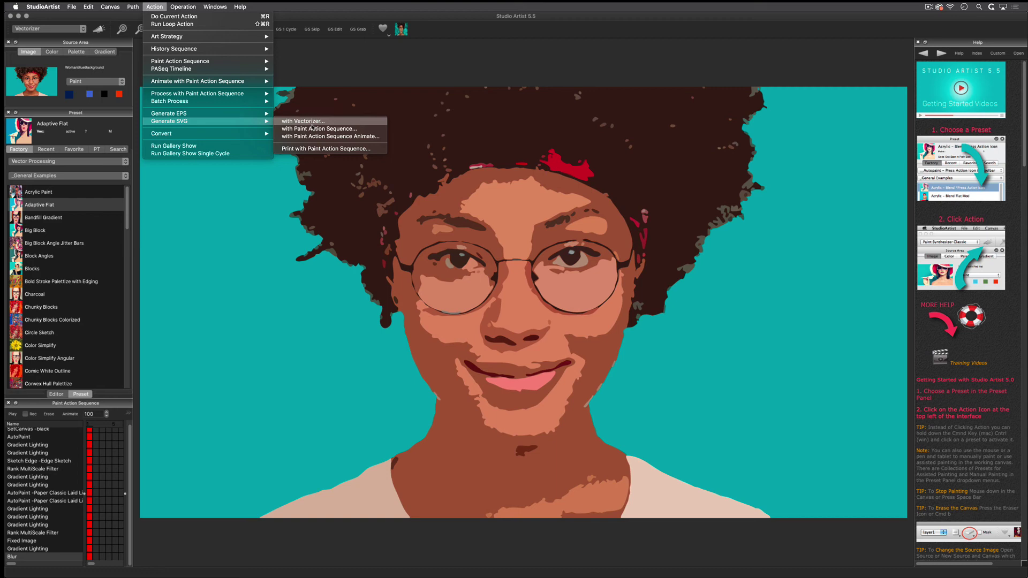
{"action": "left_click", "coordinate": [313, 129]}
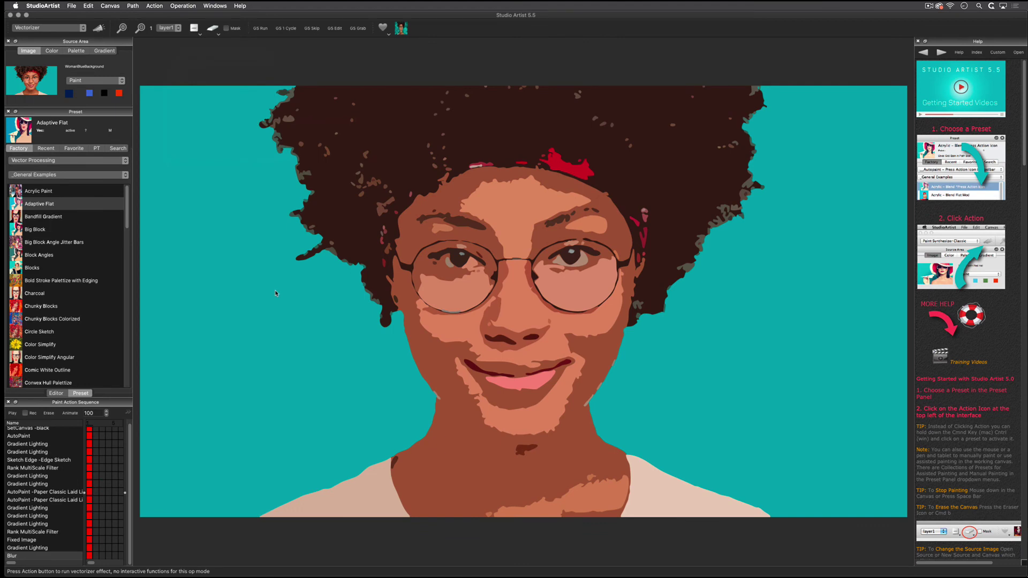